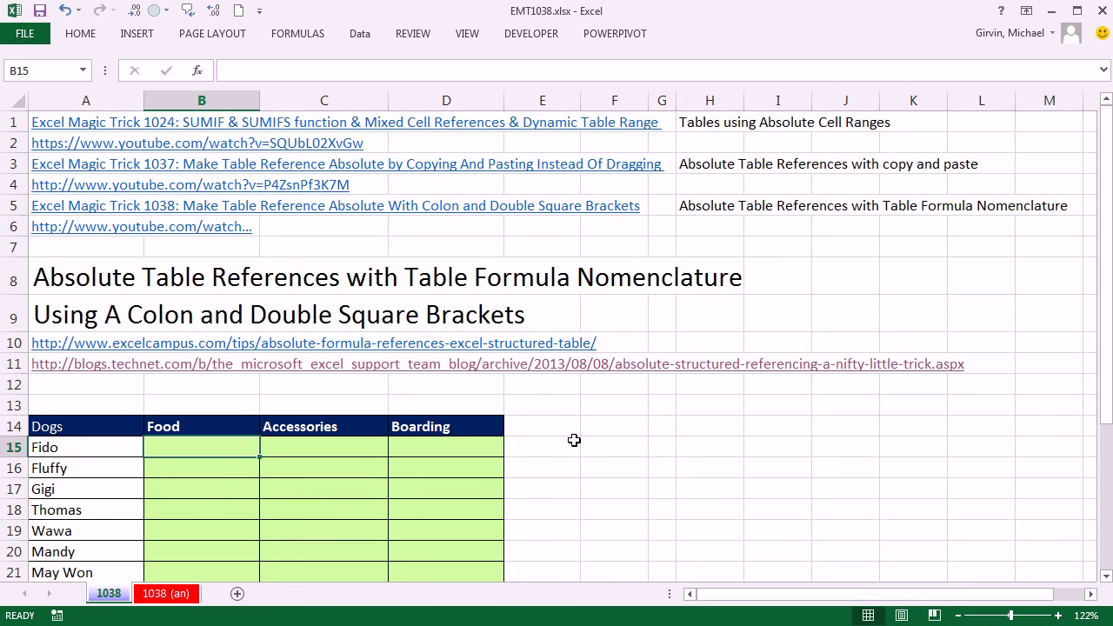
Start a SUMIFS formula in B15, Fido's Food cell, with the Amount column of the DogTransactions table as the sum range.
left_click(1106, 576)
left_click(1106, 577)
left_click(1106, 577)
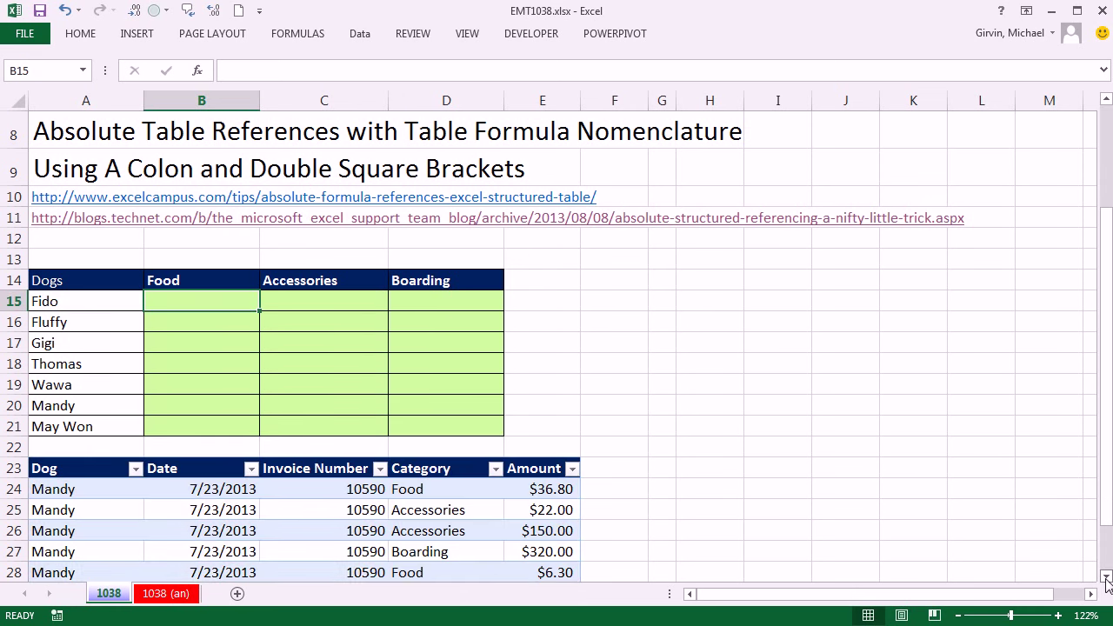
left_click(1106, 577)
left_click(1106, 577)
left_click(1106, 578)
left_click(1106, 578)
left_click(1106, 577)
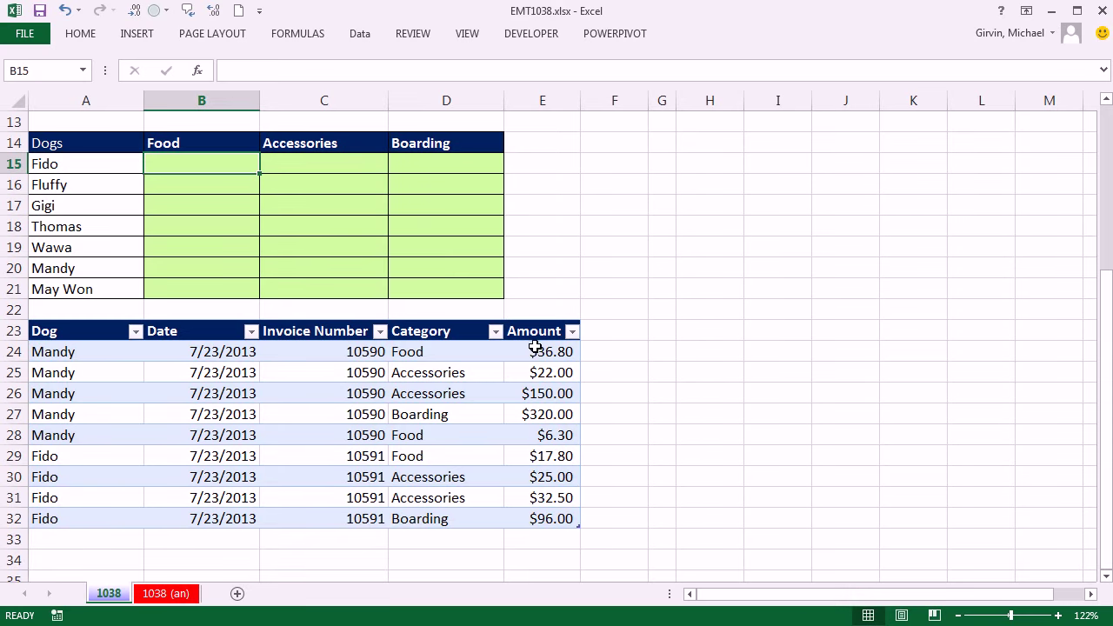
left_click(323, 165)
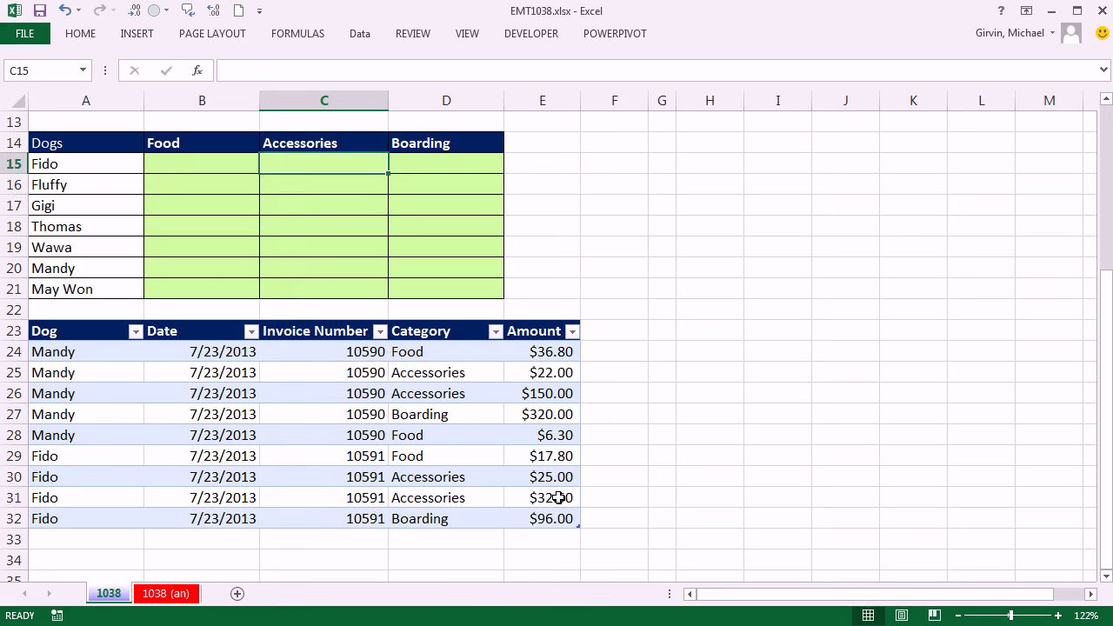
left_click(217, 168)
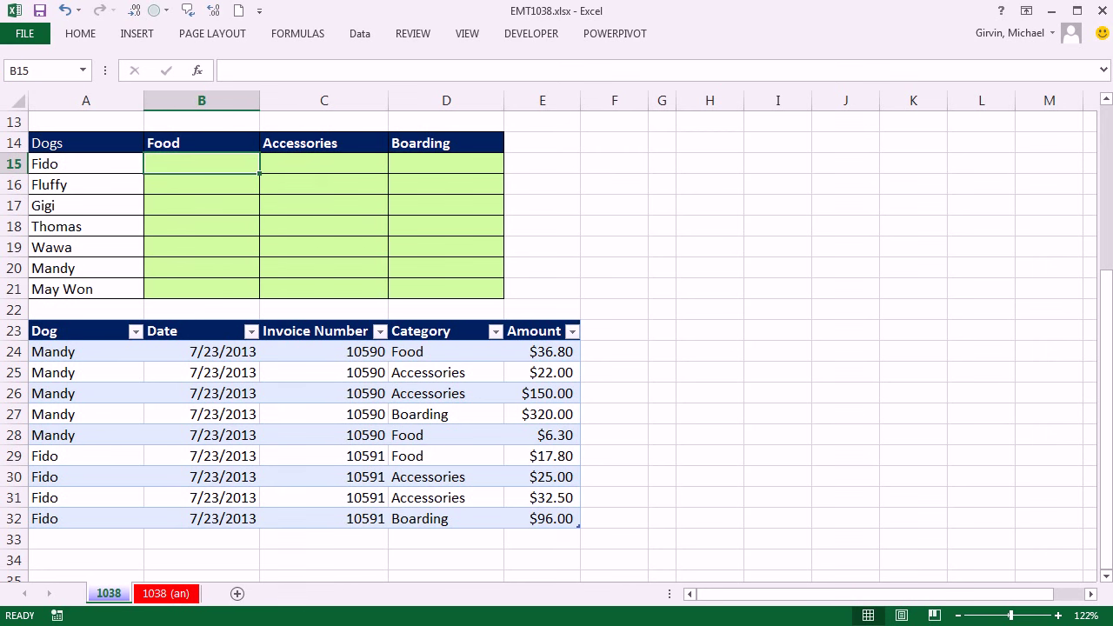
type("=sumifs")
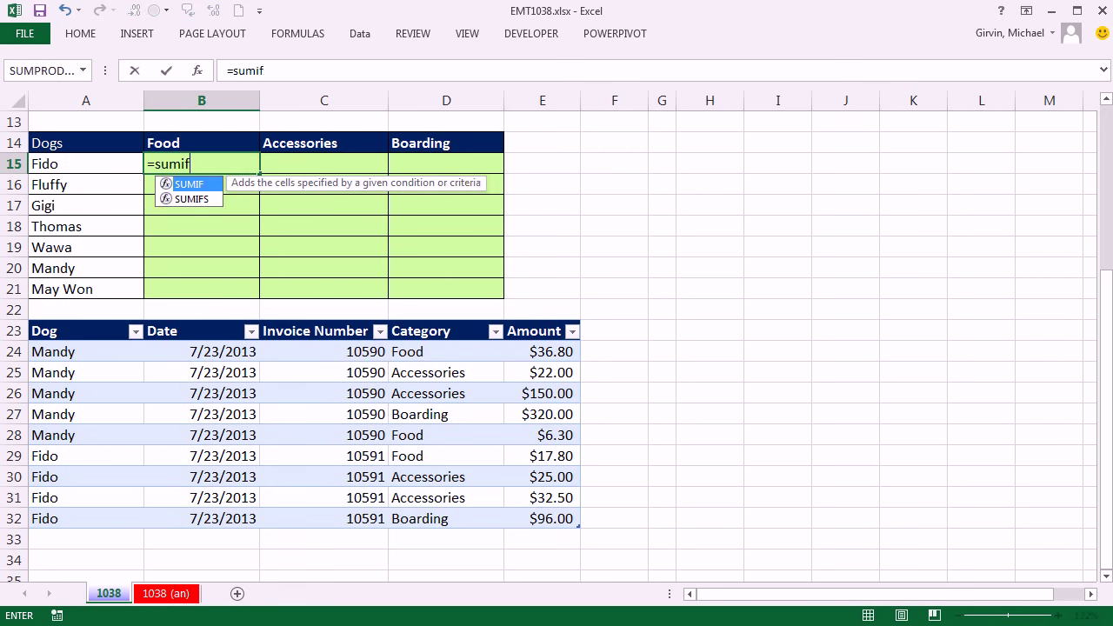
key("Tab")
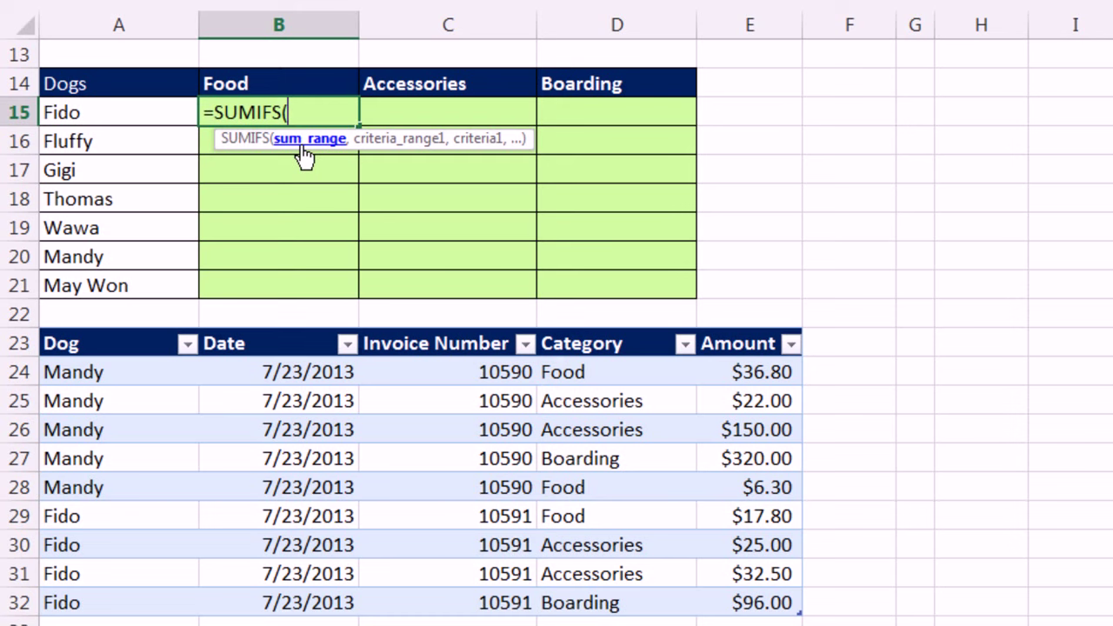
left_click_drag(735, 371, 743, 609)
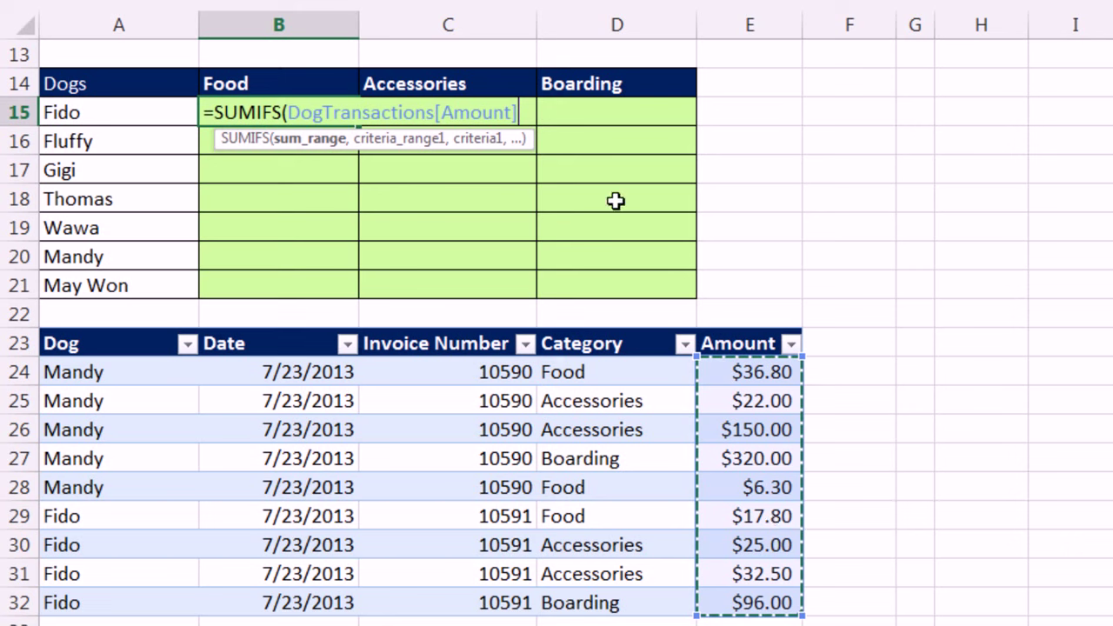
Make the sum range absolute by rewriting the table reference as DogTransactions[[Amount]:[Amount]].
left_click(435, 112)
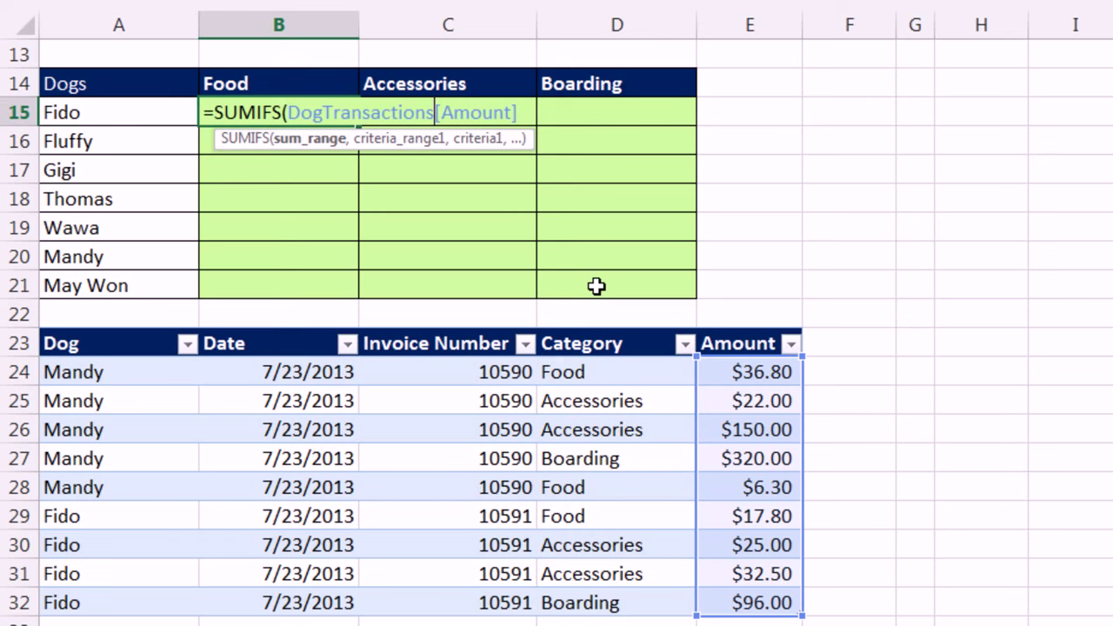
type("[")
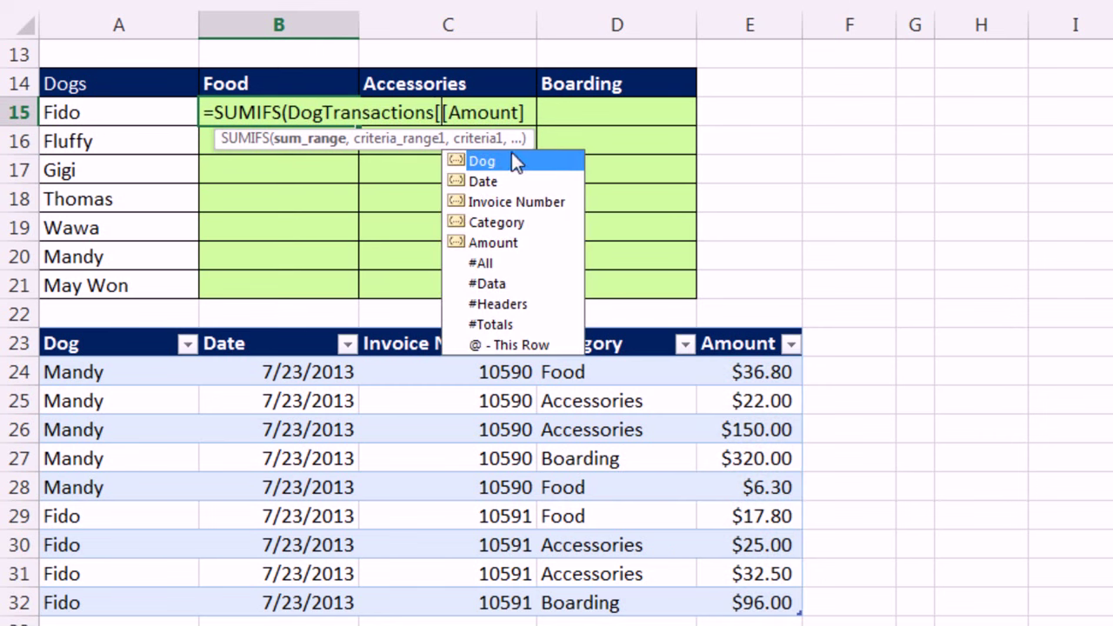
key("Escape")
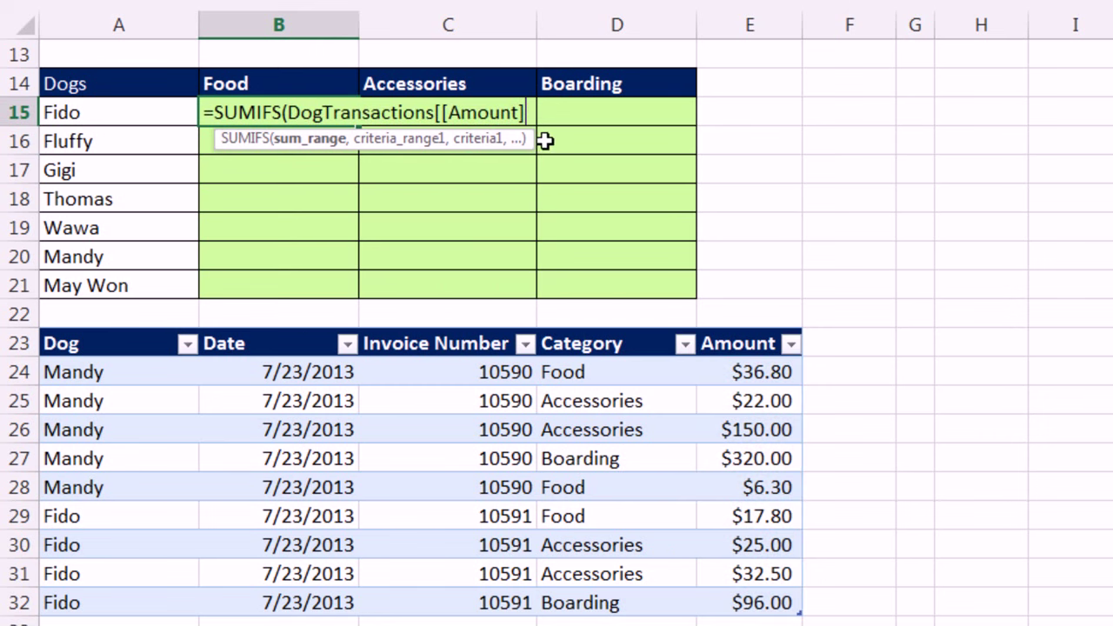
type("[Amount]:[a")
key("Tab")
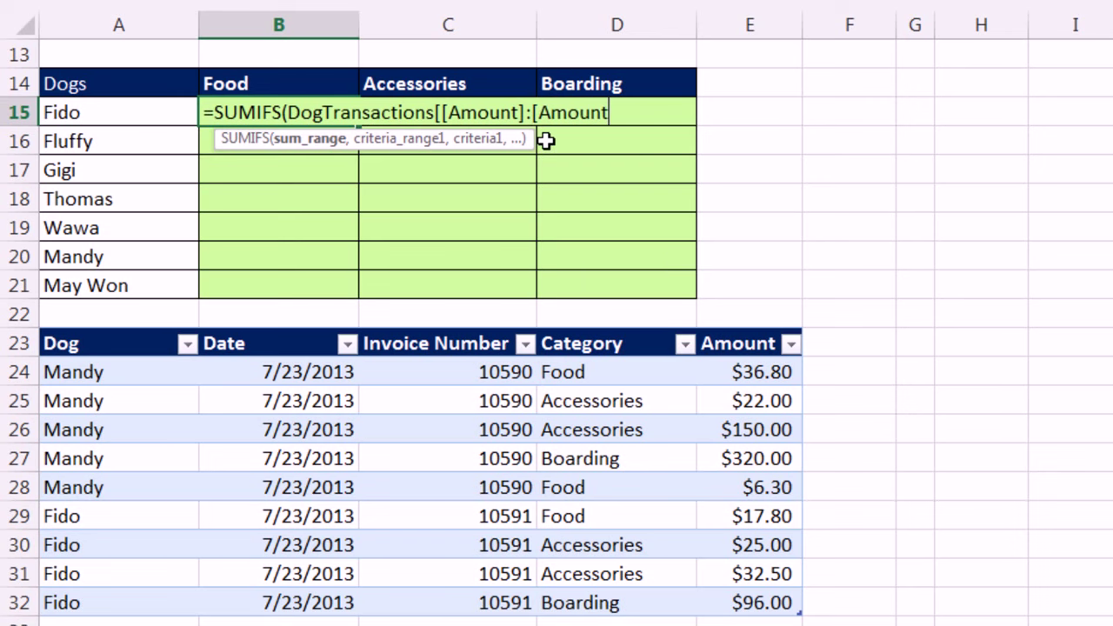
type("]]")
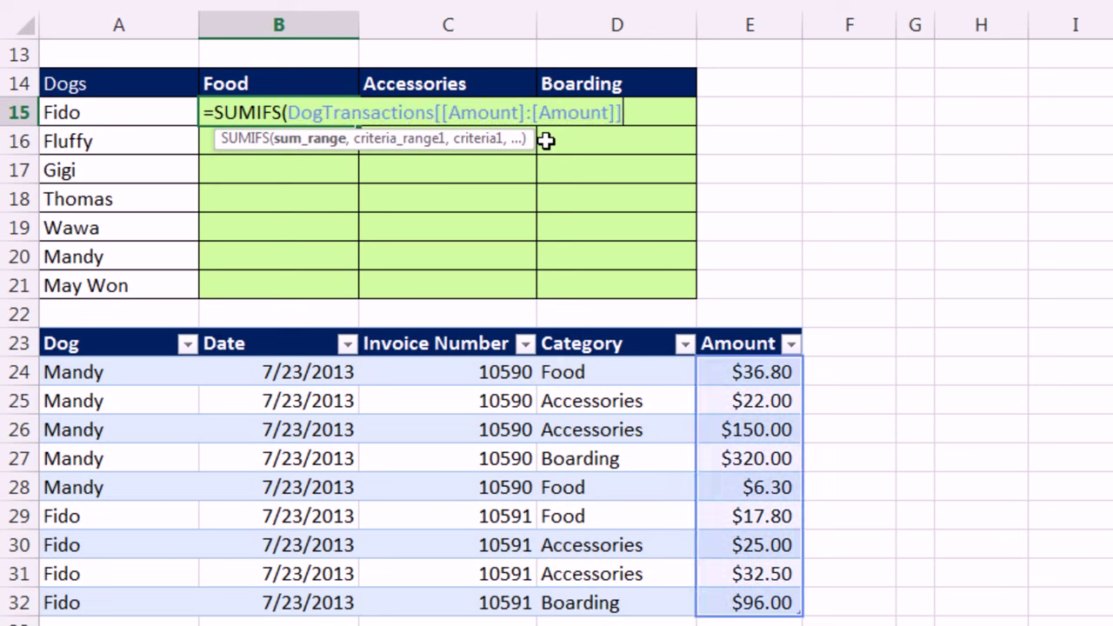
Add DogTransactions[[Dog]:[Dog]] as the absolute first criteria range of the SUMIFS formula.
scroll(603, 159, "up", 1)
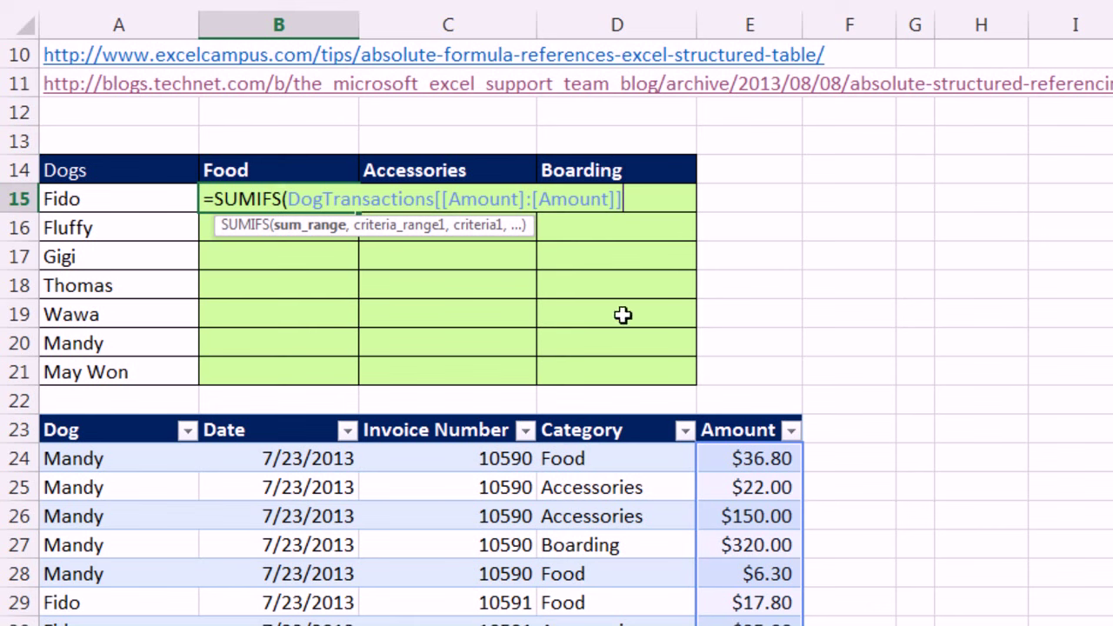
type(",")
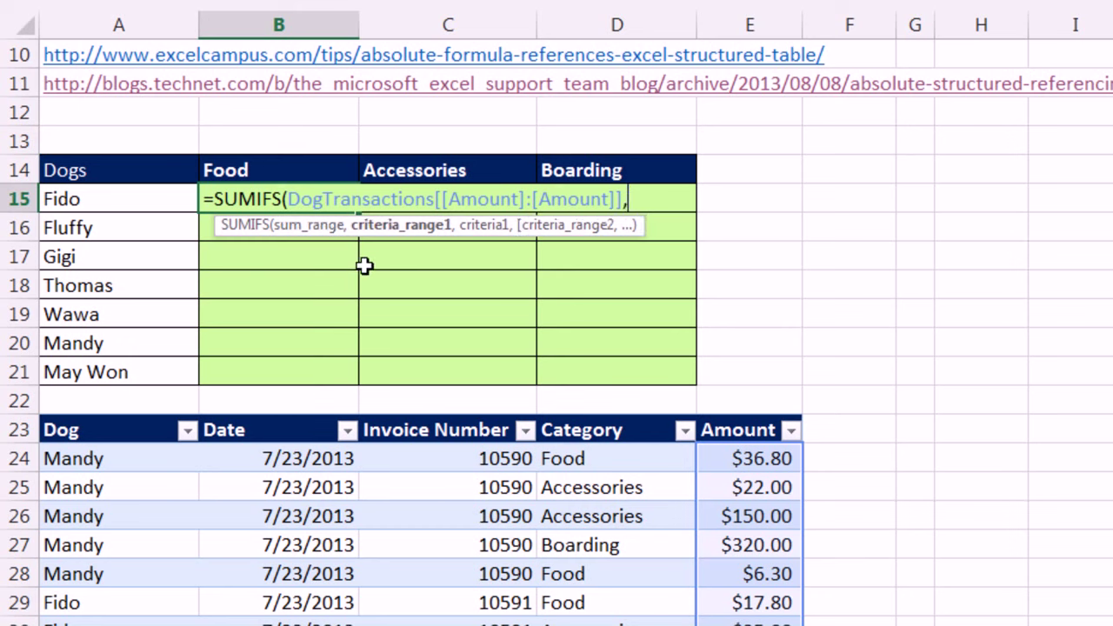
type("DogTransactions[[")
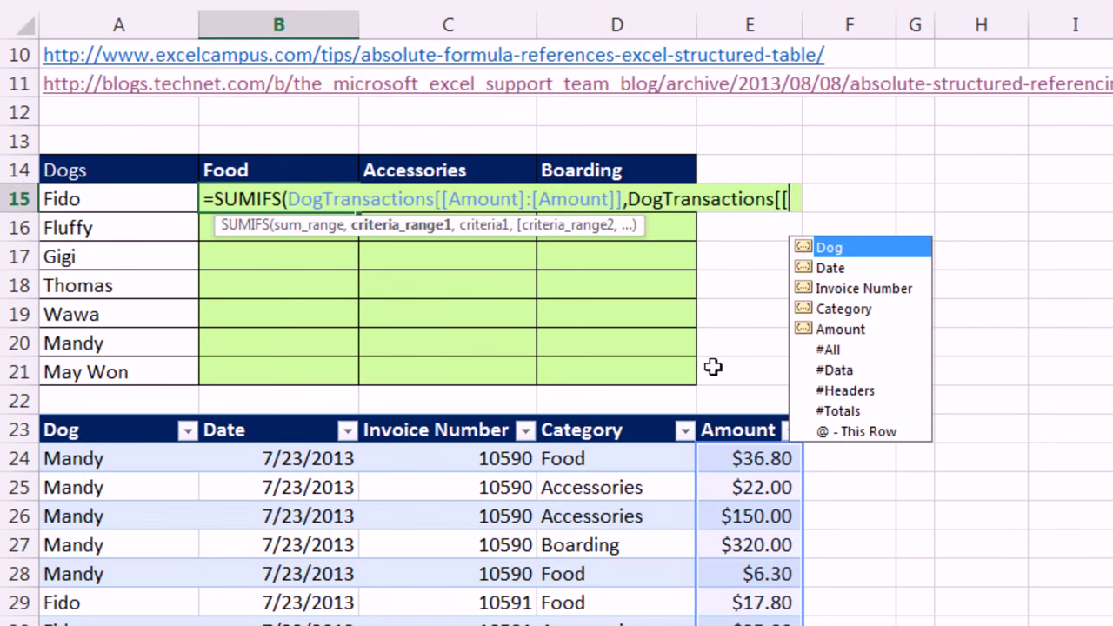
type("d")
key("Tab")
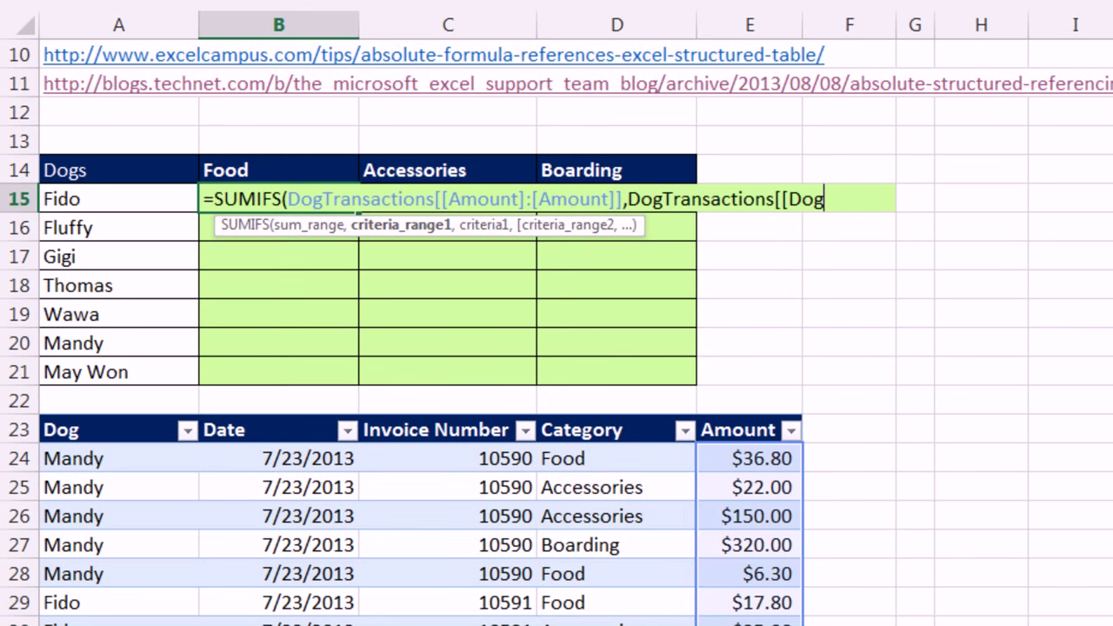
type("]:[d")
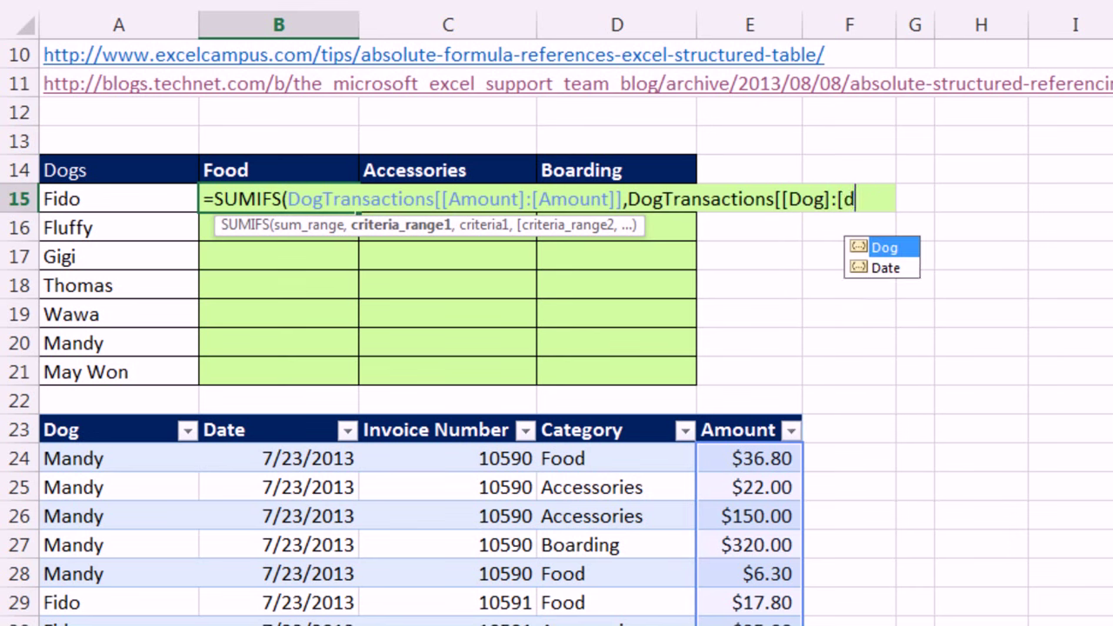
key("Tab")
type("]]")
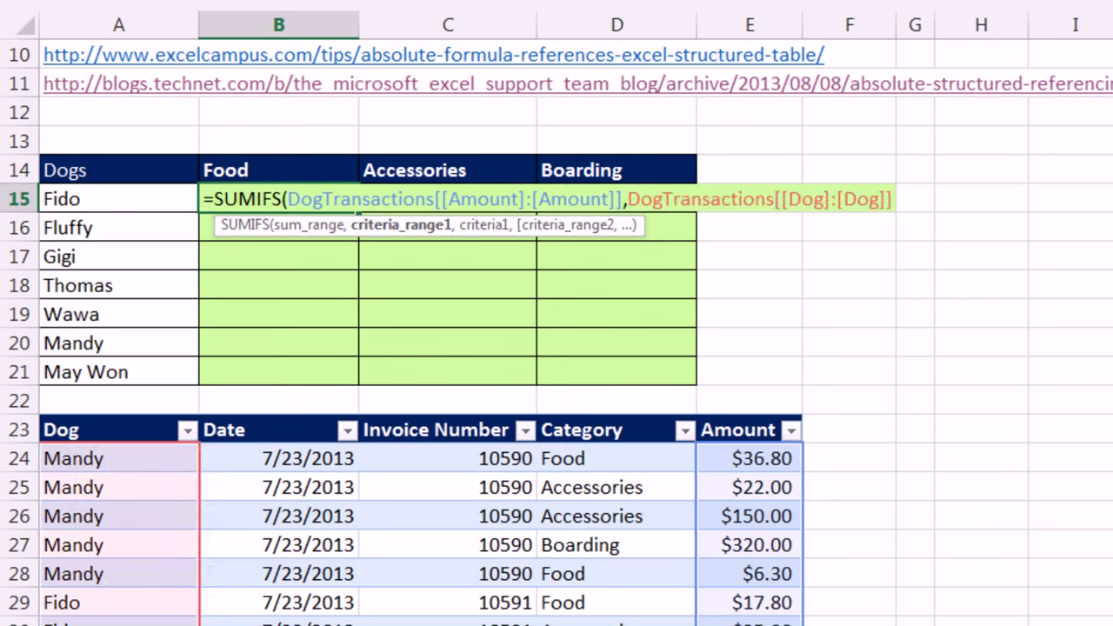
Add the dog's name cell as the first criterion, with only its column locked as $A15.
type(",")
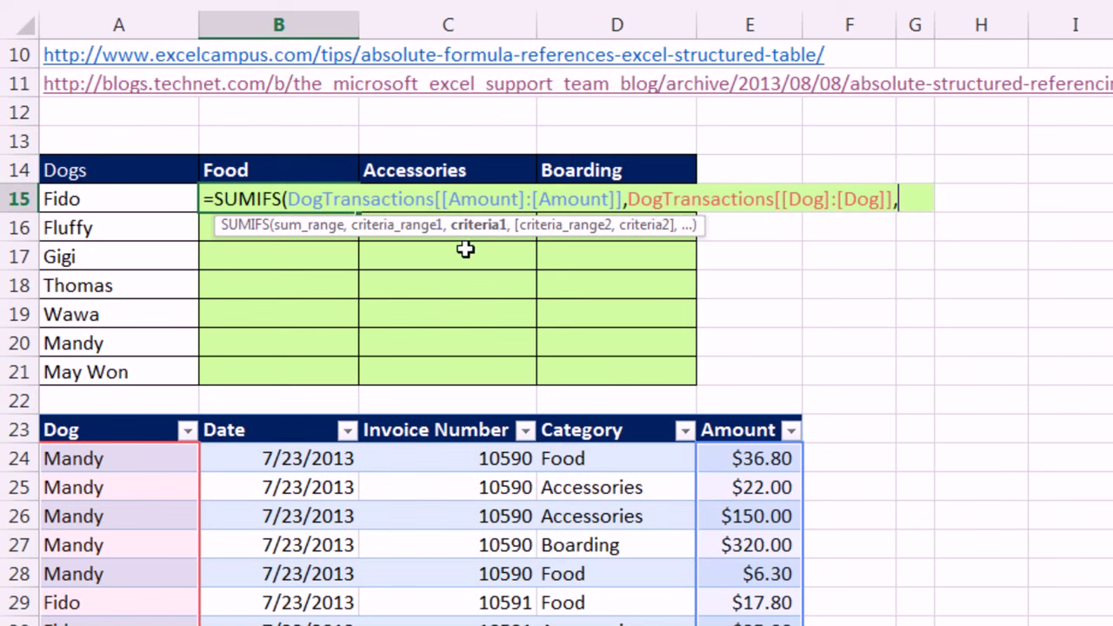
left_click(125, 196)
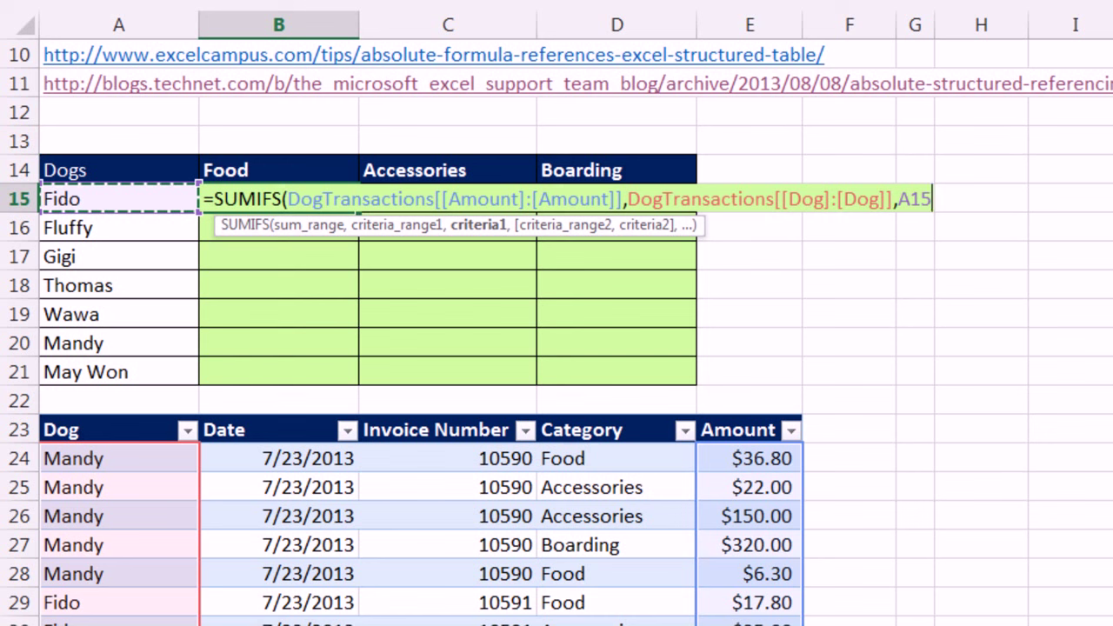
key("F4")
key("F4")
key("F4")
type(",")
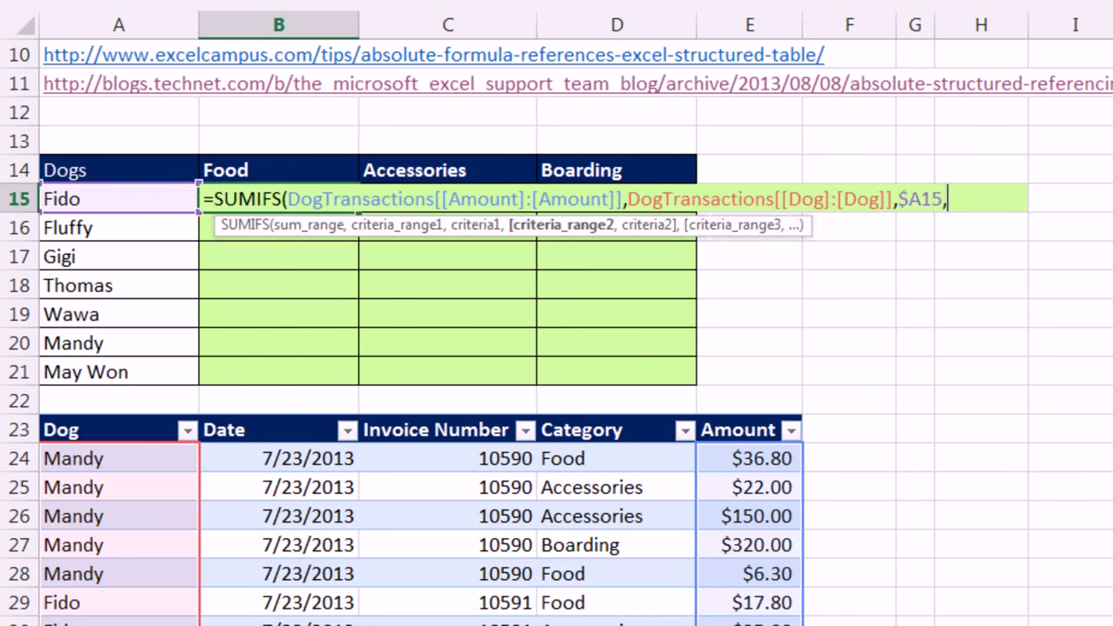
Add DogTransactions[[Category]:[Category]] as the absolute second criteria range of the formula.
type("DogTransactions[[")
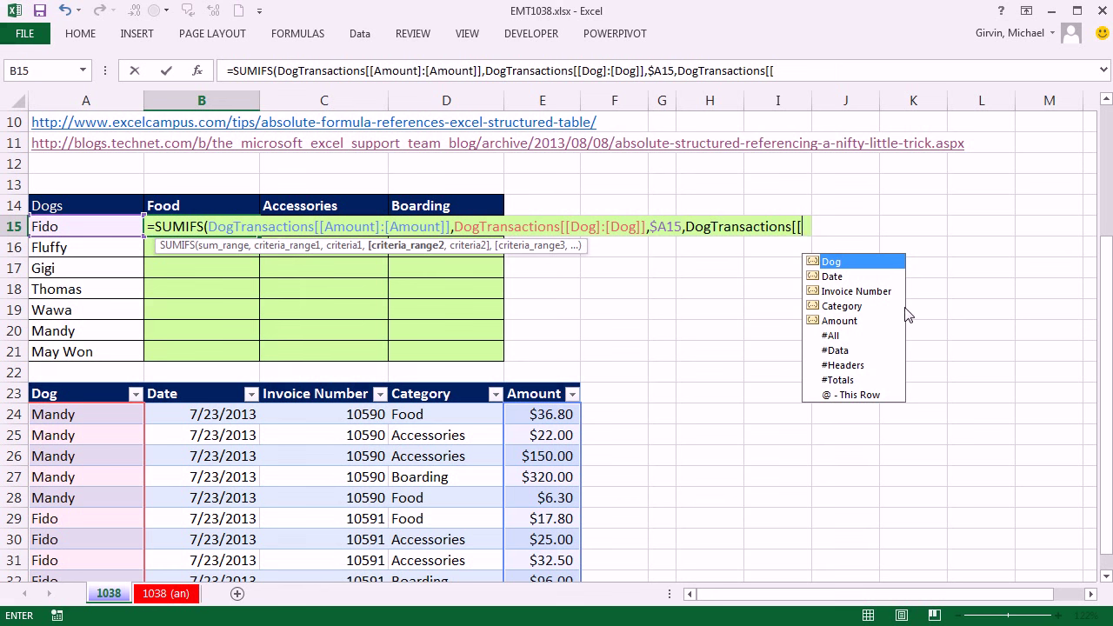
type("C")
key("Tab")
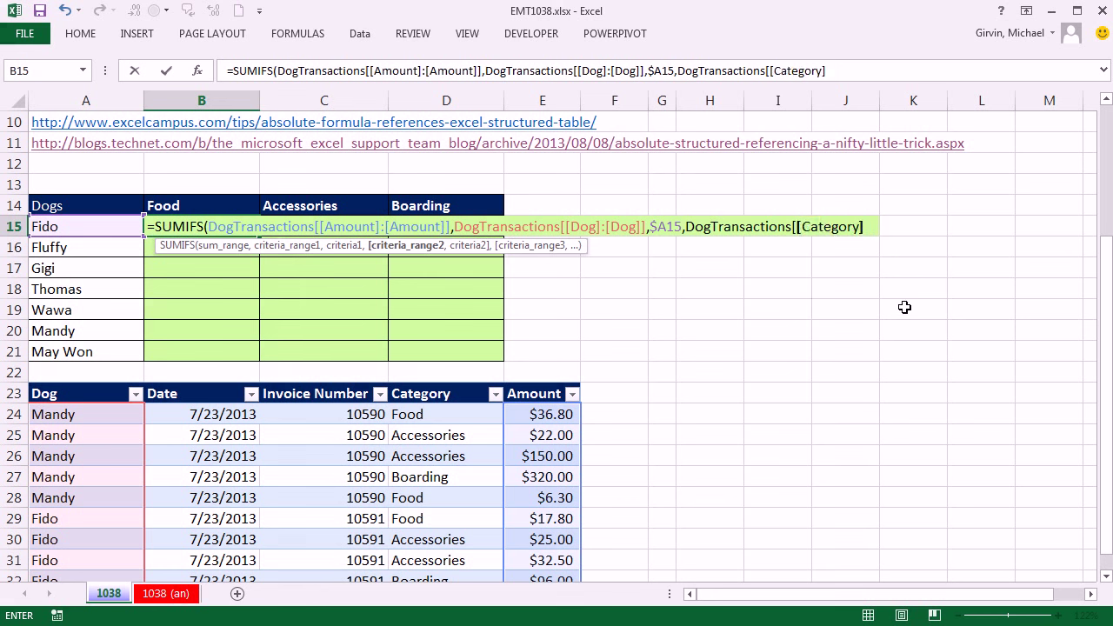
type("[c")
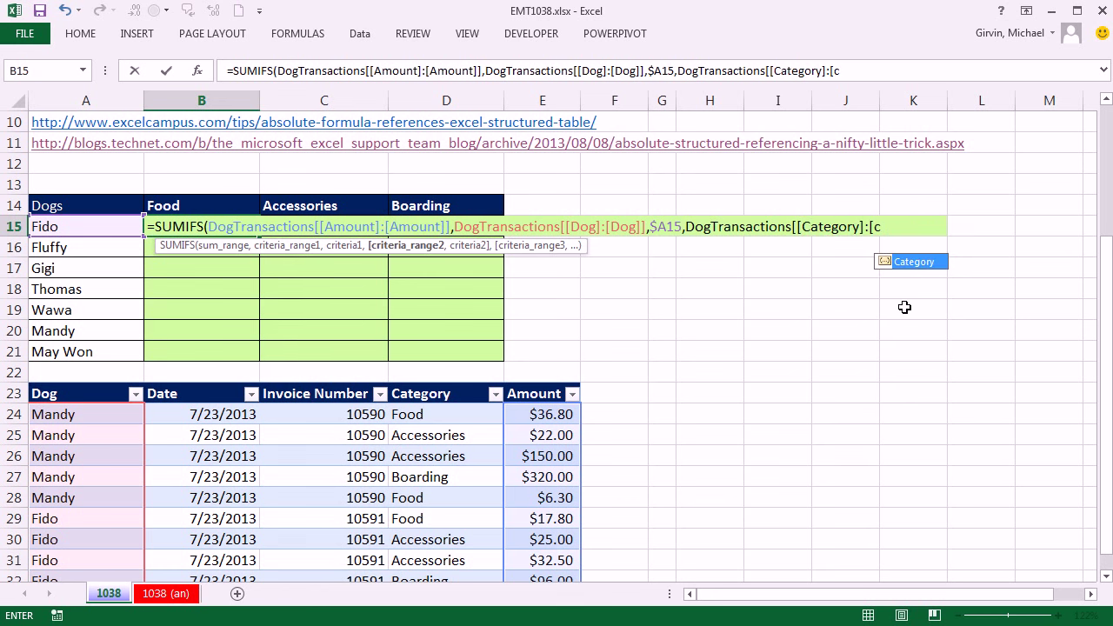
key("Tab")
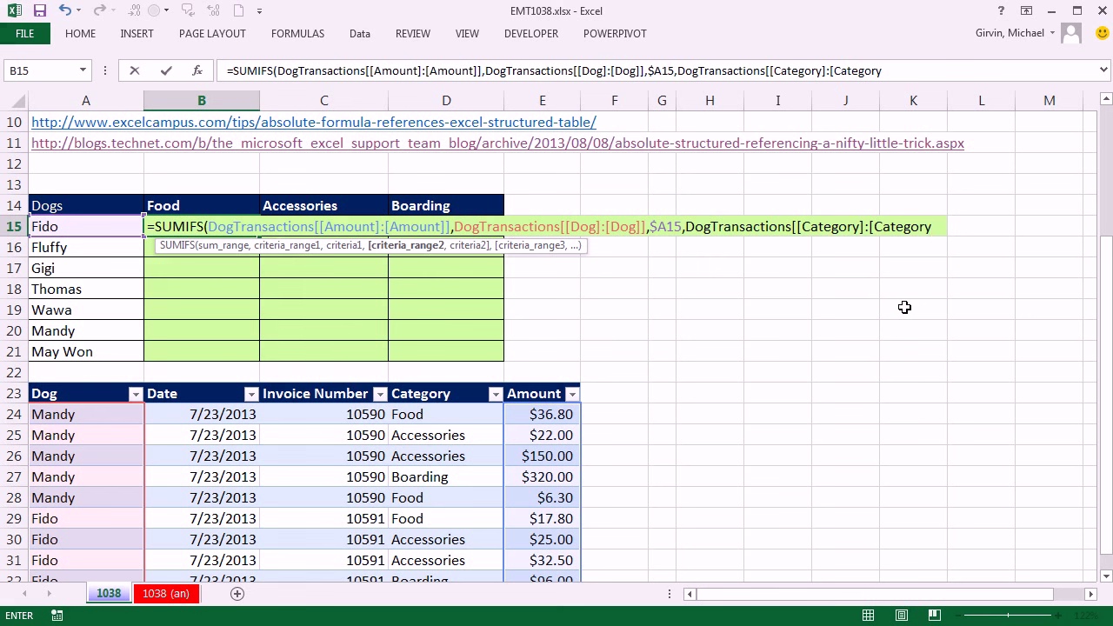
type("]")
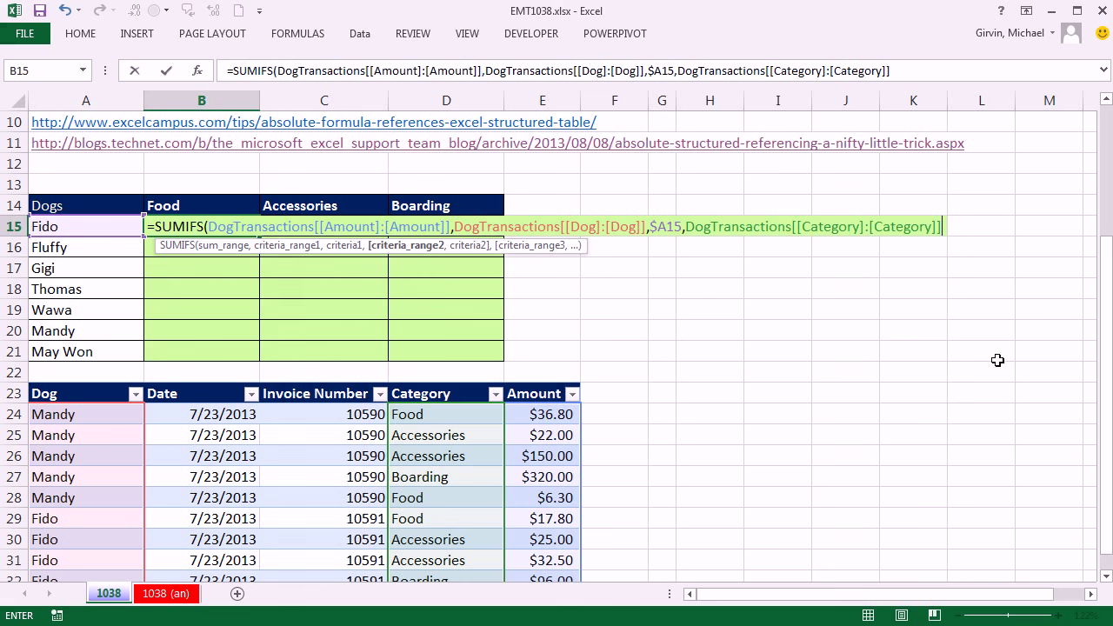
Add the Food header as the second criterion with its row locked, B$14, and enter the formula in B15.
type(",")
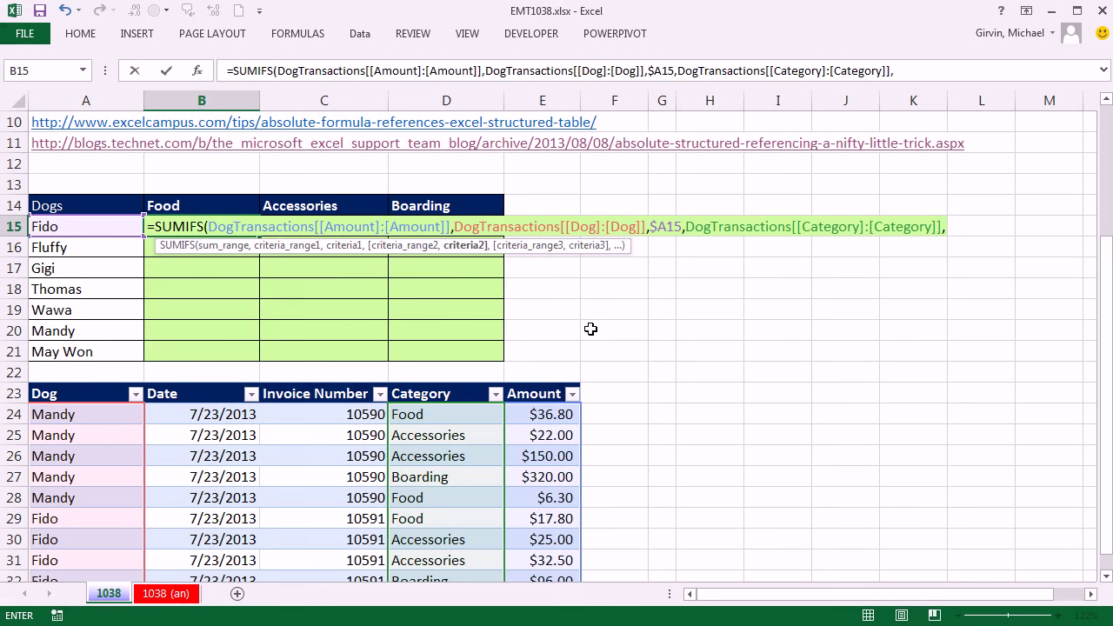
left_click(197, 210)
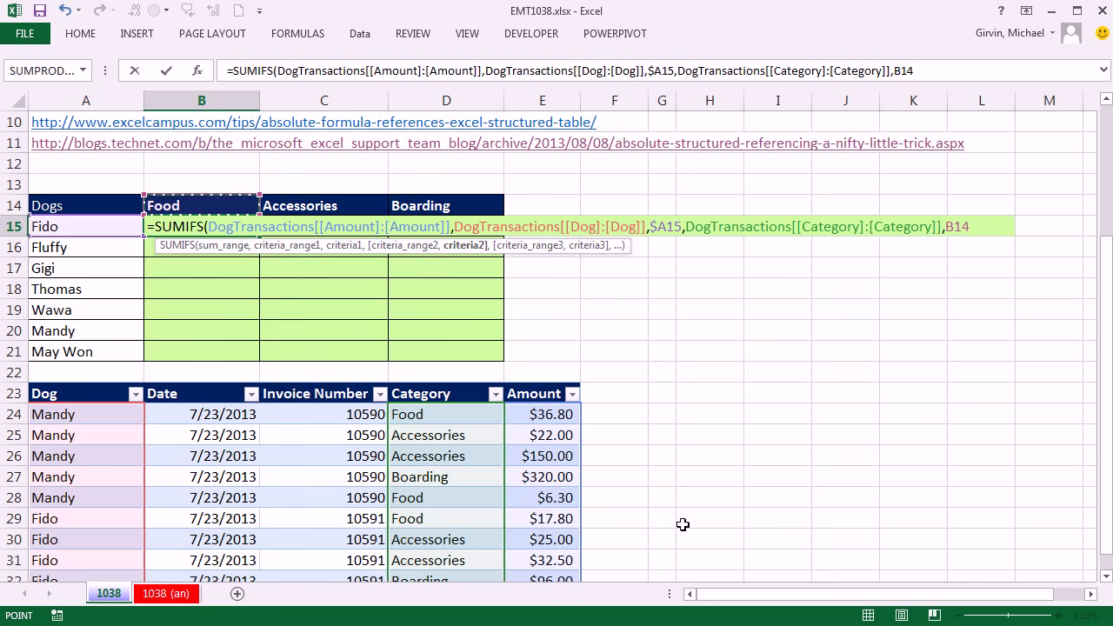
key("F4")
key("F4")
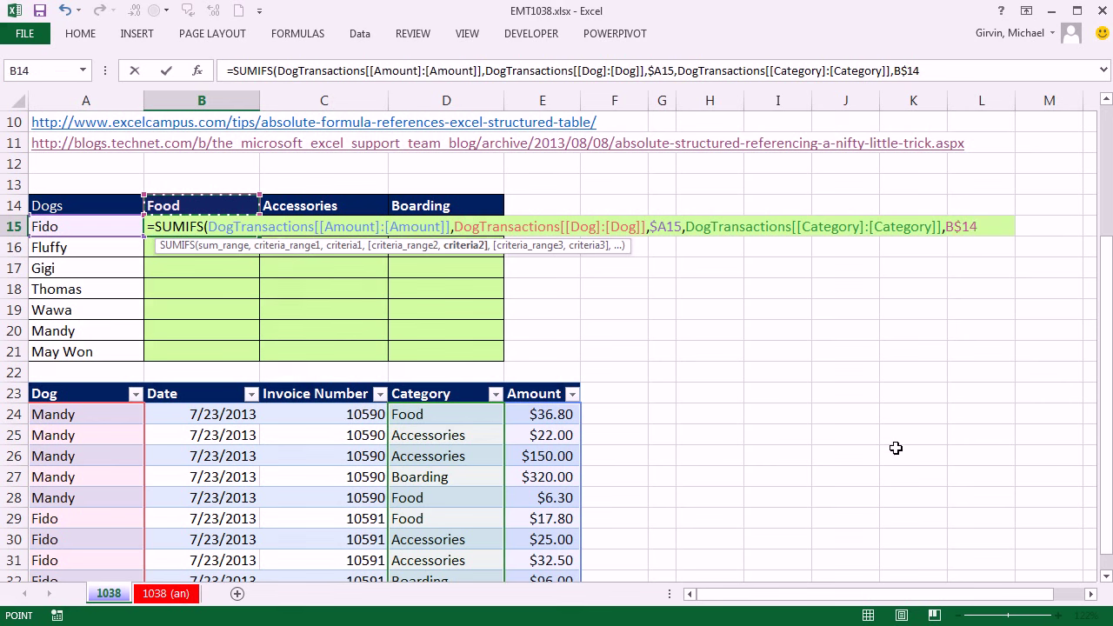
key("ctrl+Return")
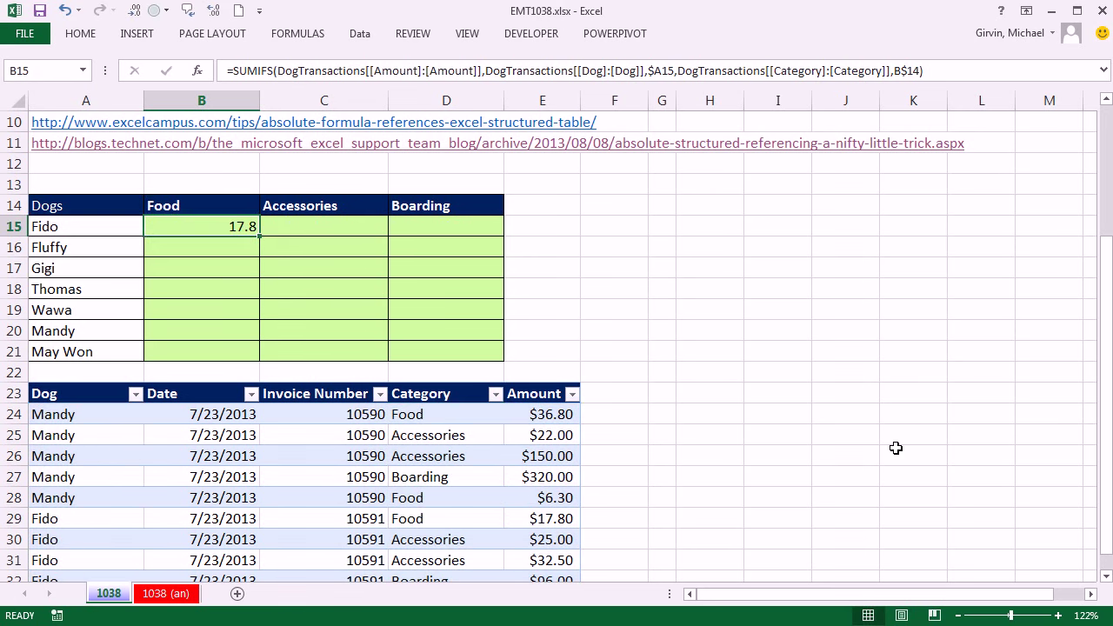
Try filling the B15 formula across and down to D21, and undo the fill.
left_click_drag(259, 237, 503, 362)
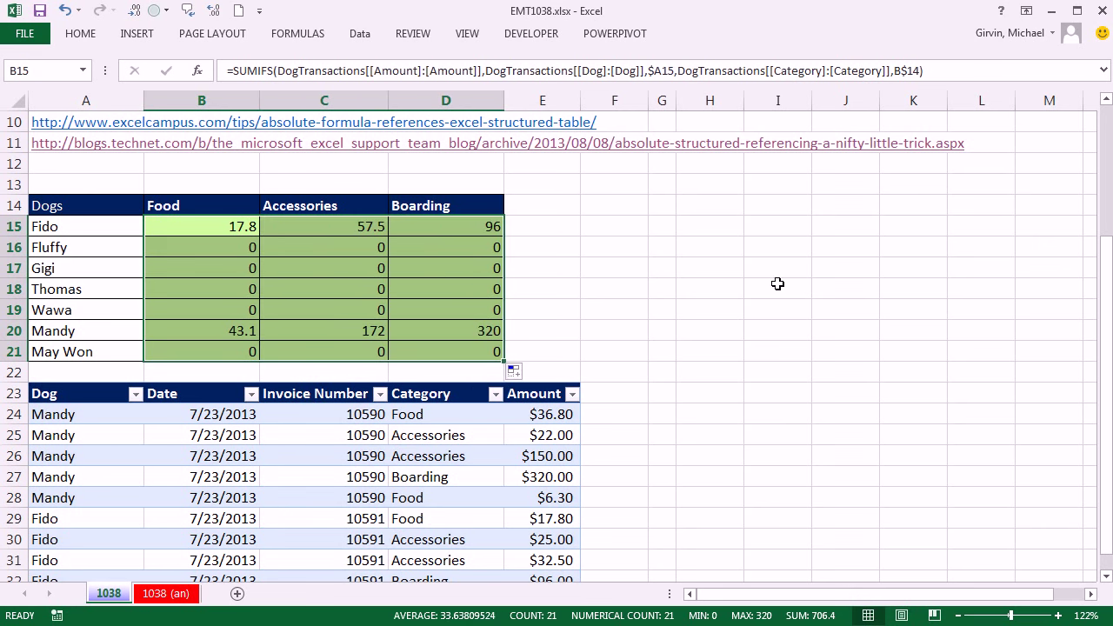
key("ctrl+z")
key("ctrl+z")
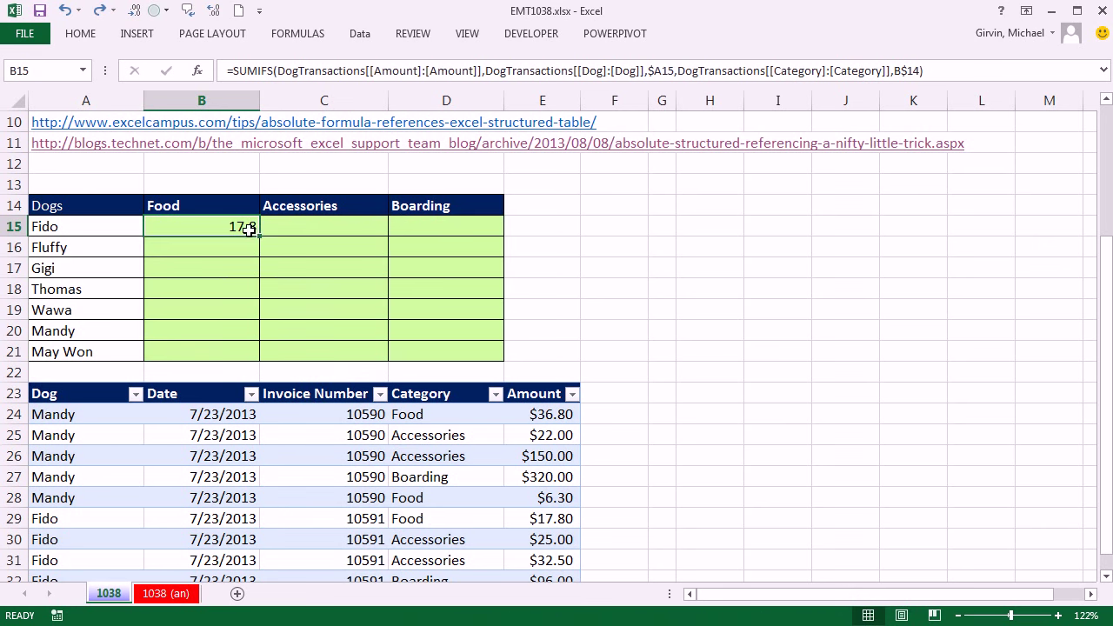
Fill the B15 formula down to B21 and copy the Food column's formulas into the Accessories and Boarding columns.
left_click_drag(259, 236, 287, 358)
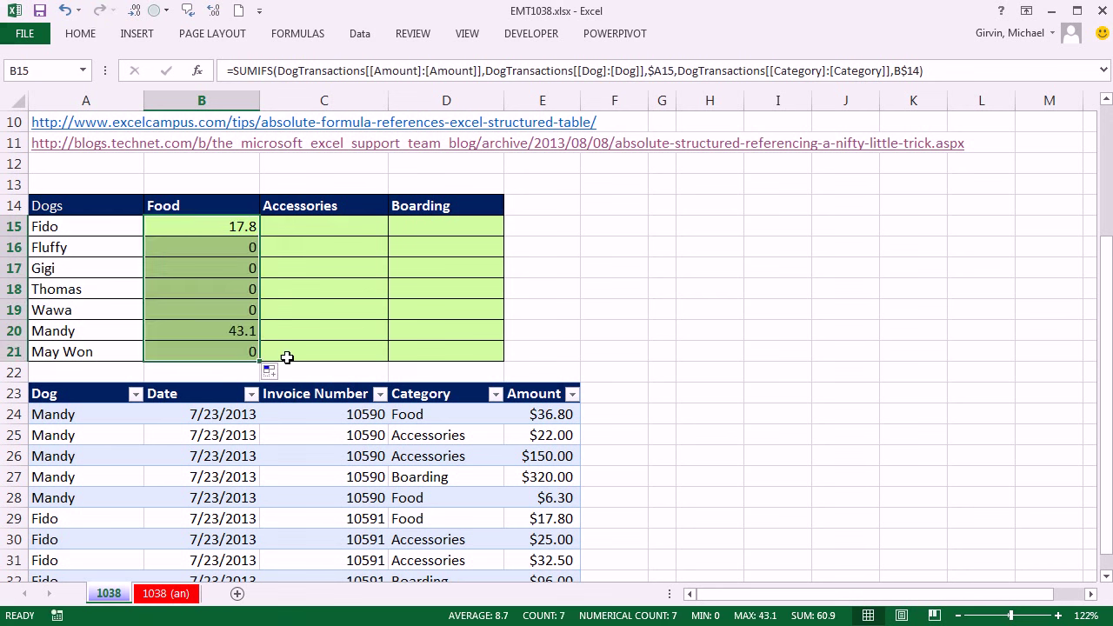
key("ctrl+c")
left_click(358, 225)
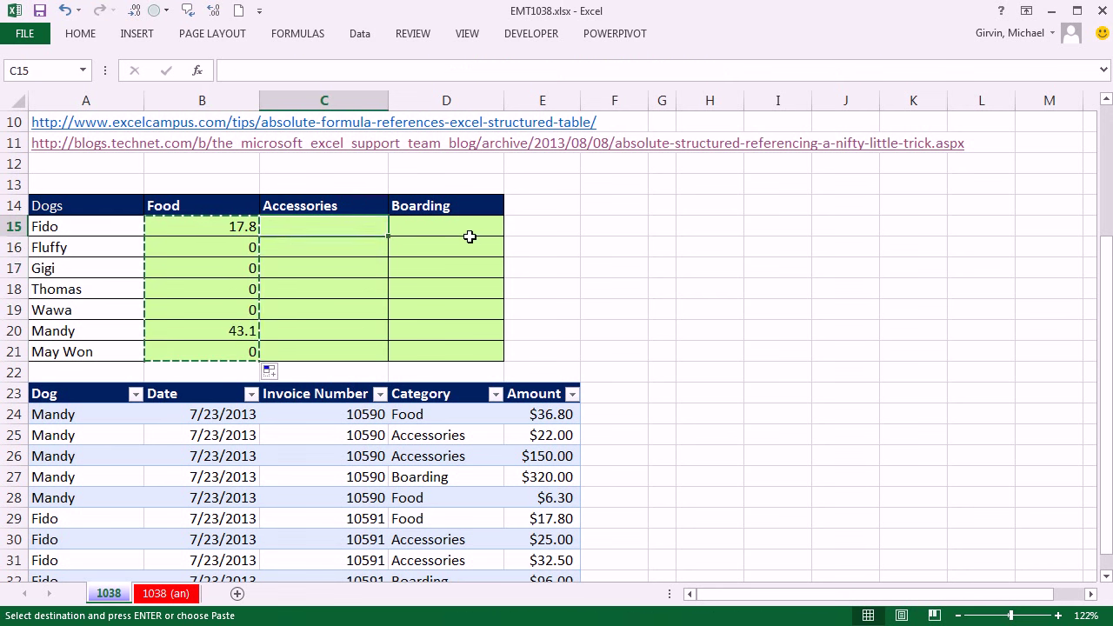
key("ctrl+v")
left_click(442, 224)
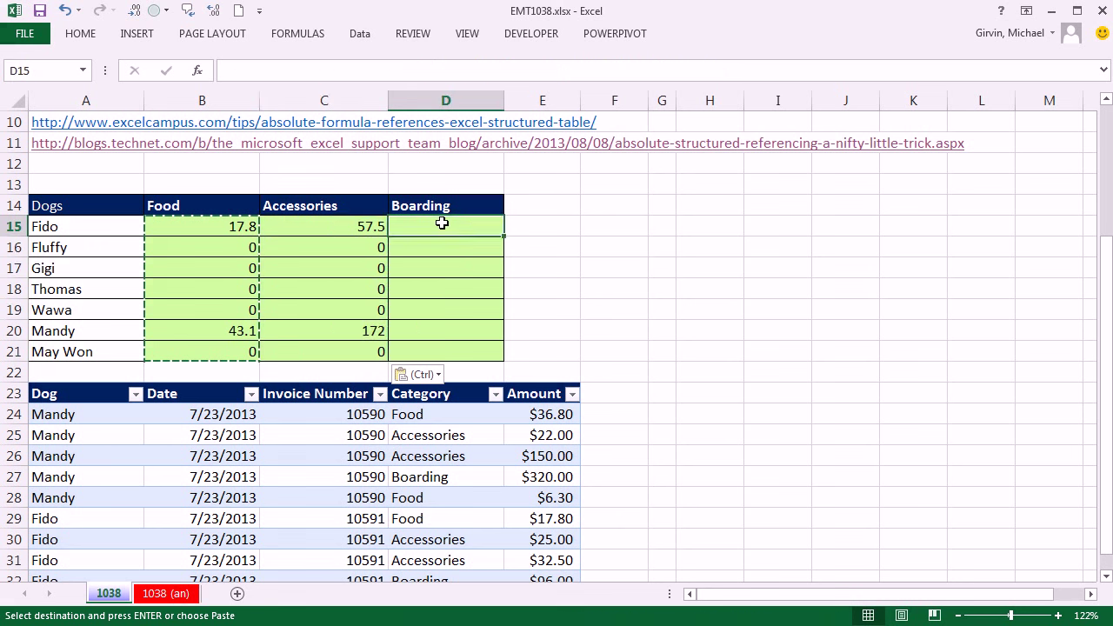
key("ctrl+v")
left_click_drag(293, 224, 399, 311)
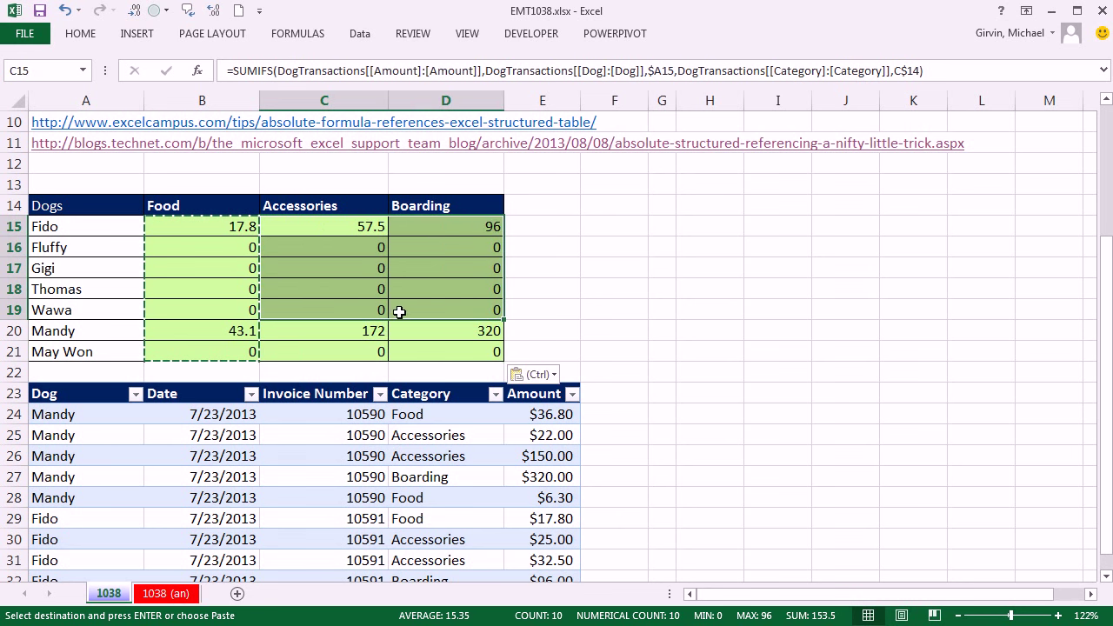
Undo both pasted columns and the fill down the Food column, keeping only the B15 formula.
key("ctrl+z")
key("ctrl+z")
key("ctrl+z")
Enter the B15 formula into the whole range B15:D21 at once and open D20's formula to check its references.
left_click_drag(229, 221, 442, 342)
key("F2")
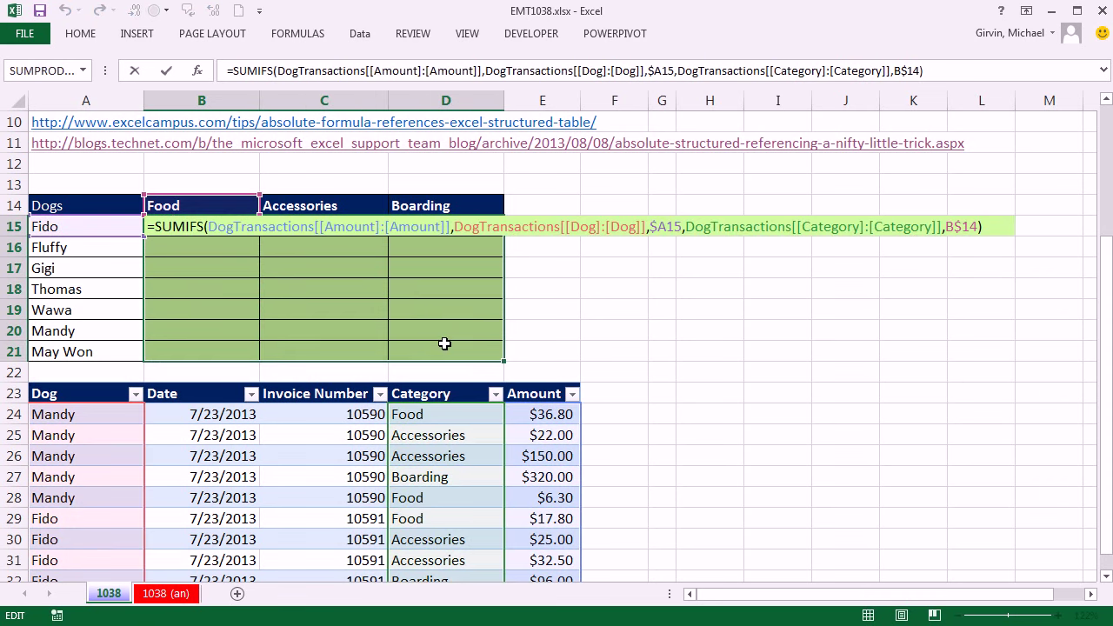
key("ctrl+Return")
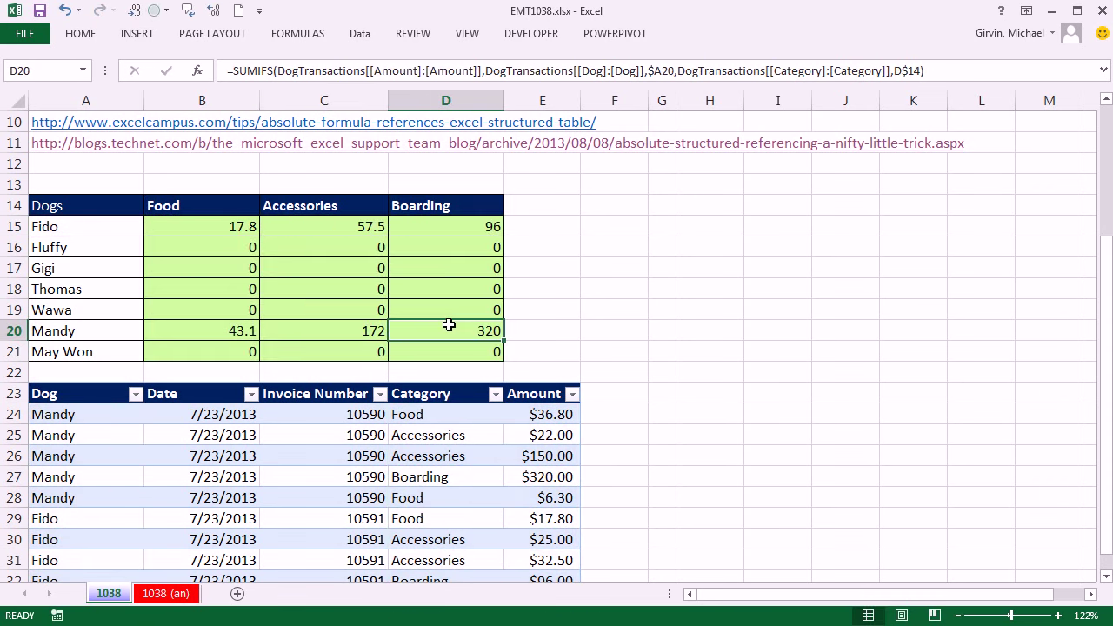
double_click(449, 331)
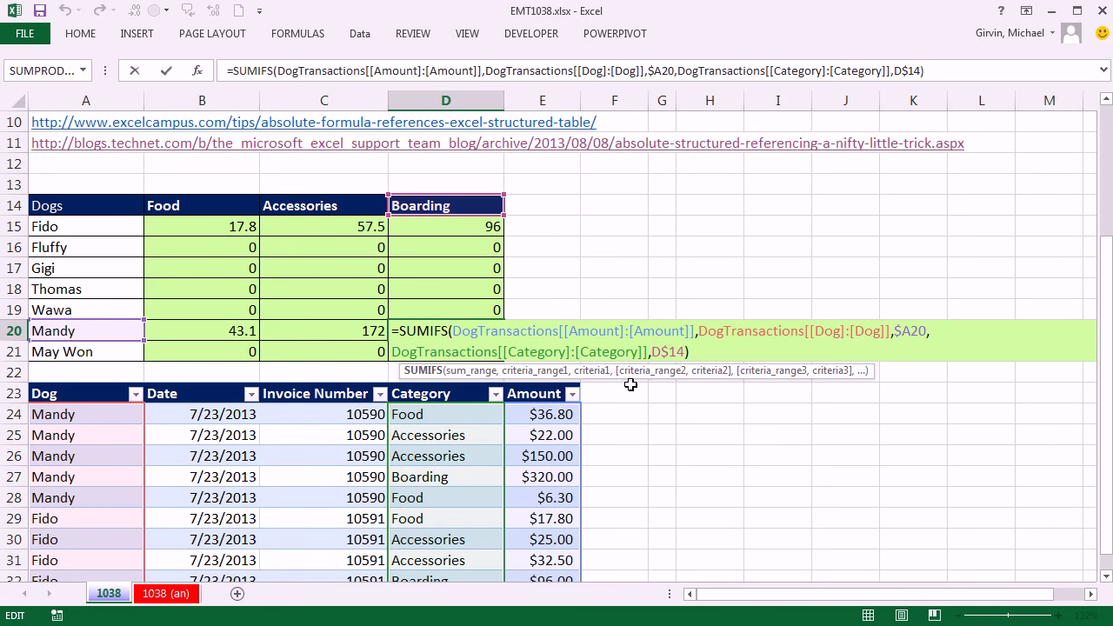
scroll(667, 311, "up", 1)
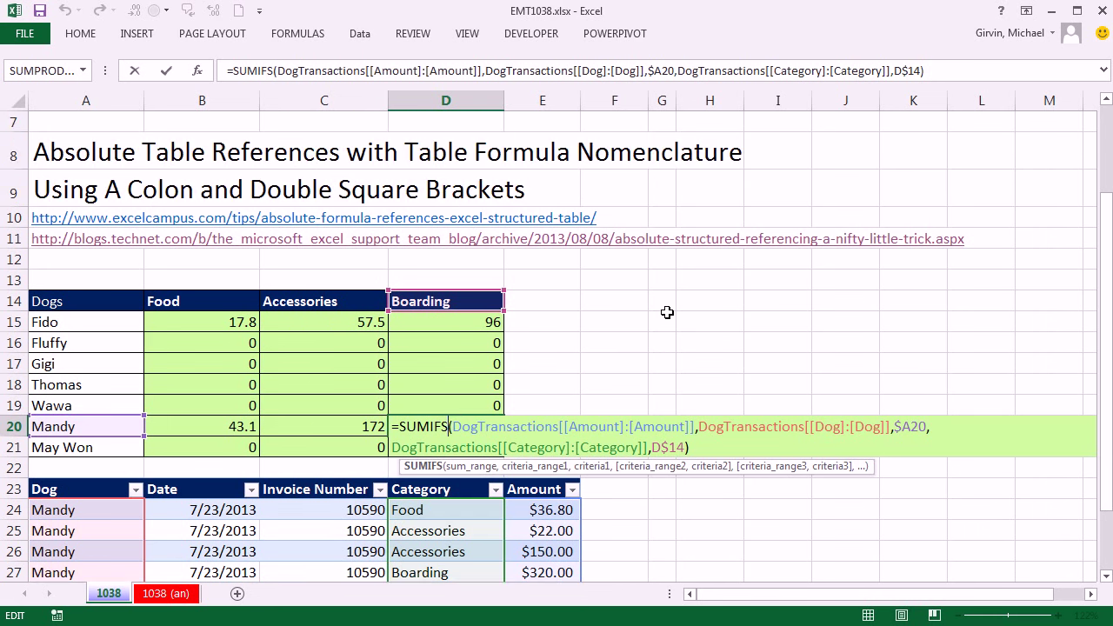